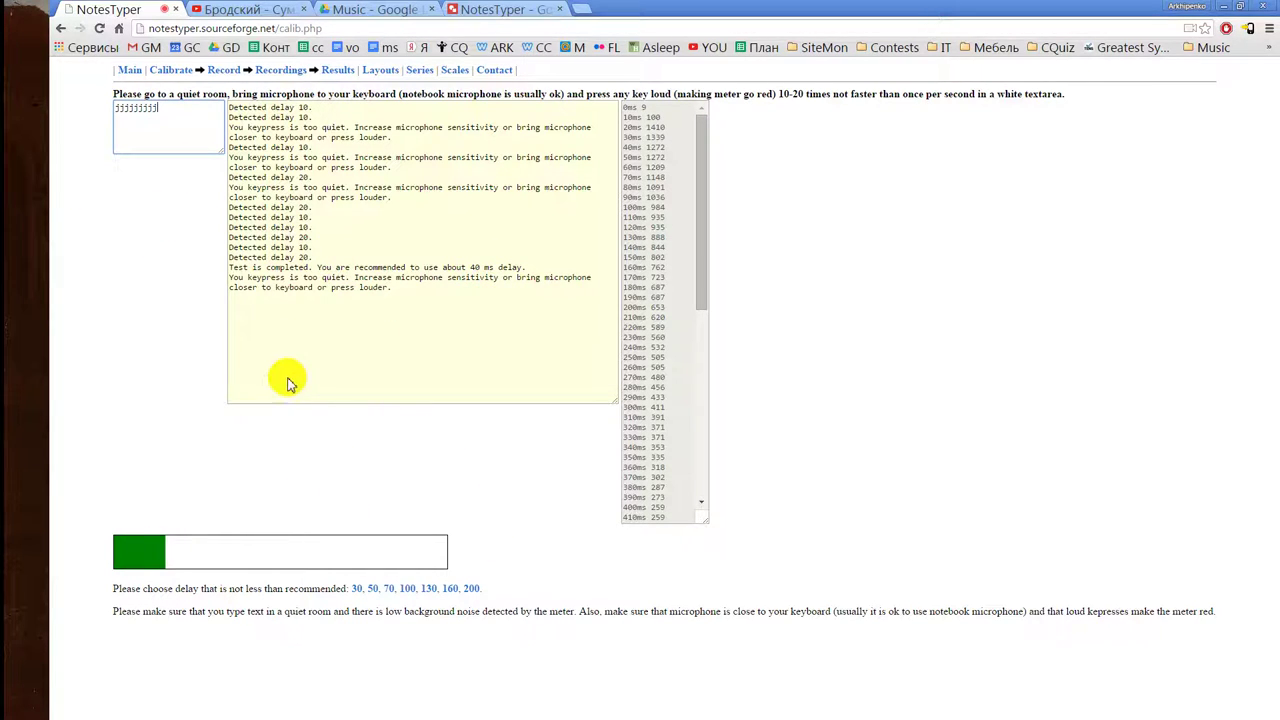
Step: Open the recording page, allow microphone access, and set the audio delay to 50 ms
left_click(226, 71)
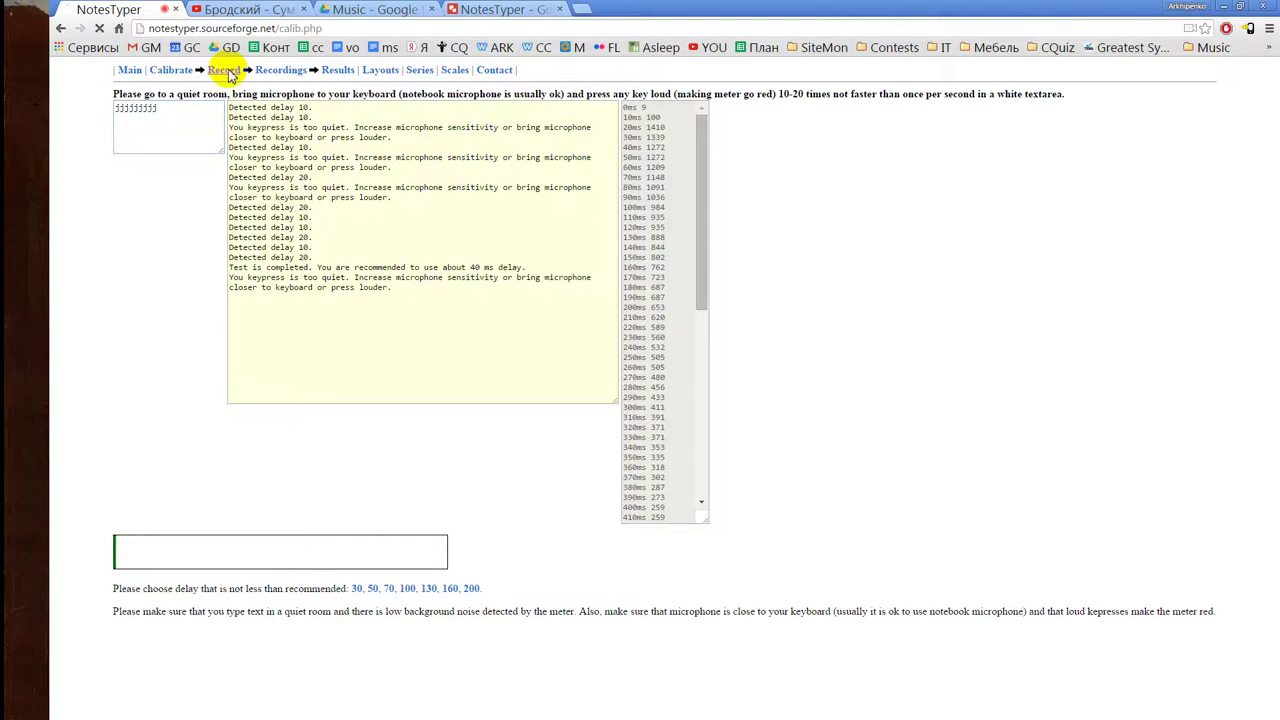
left_click(366, 116)
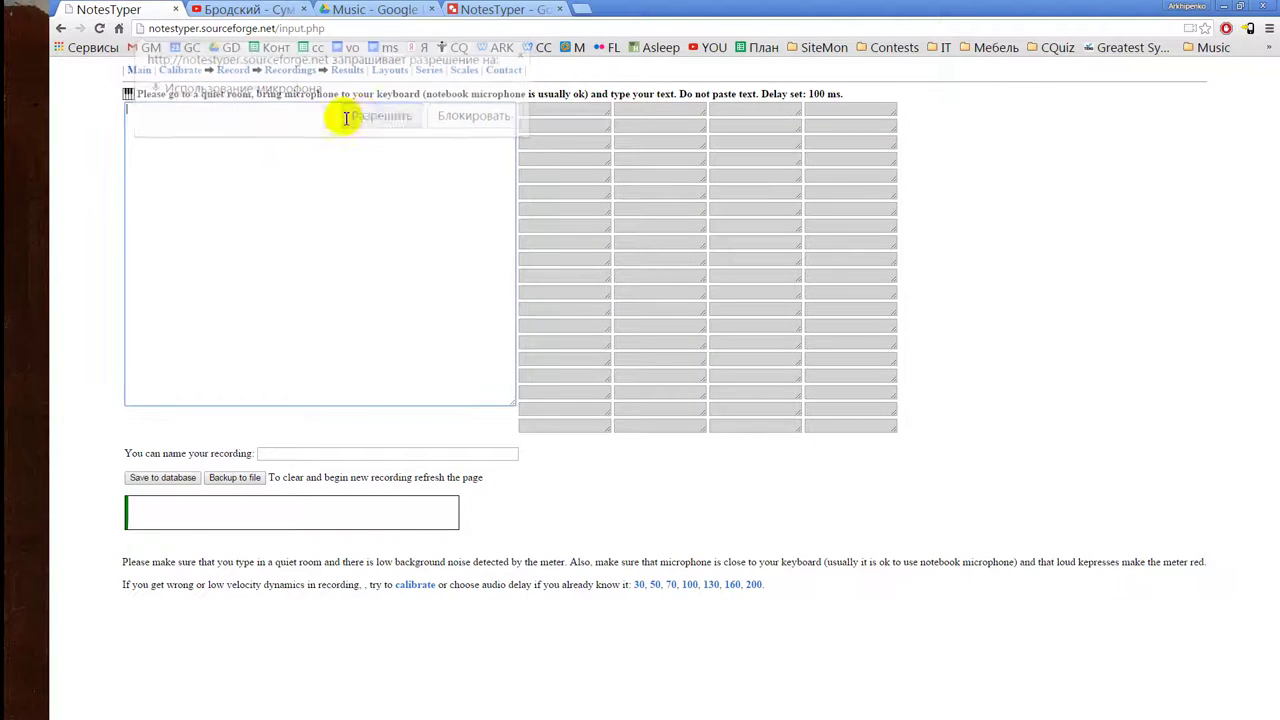
left_click(817, 93)
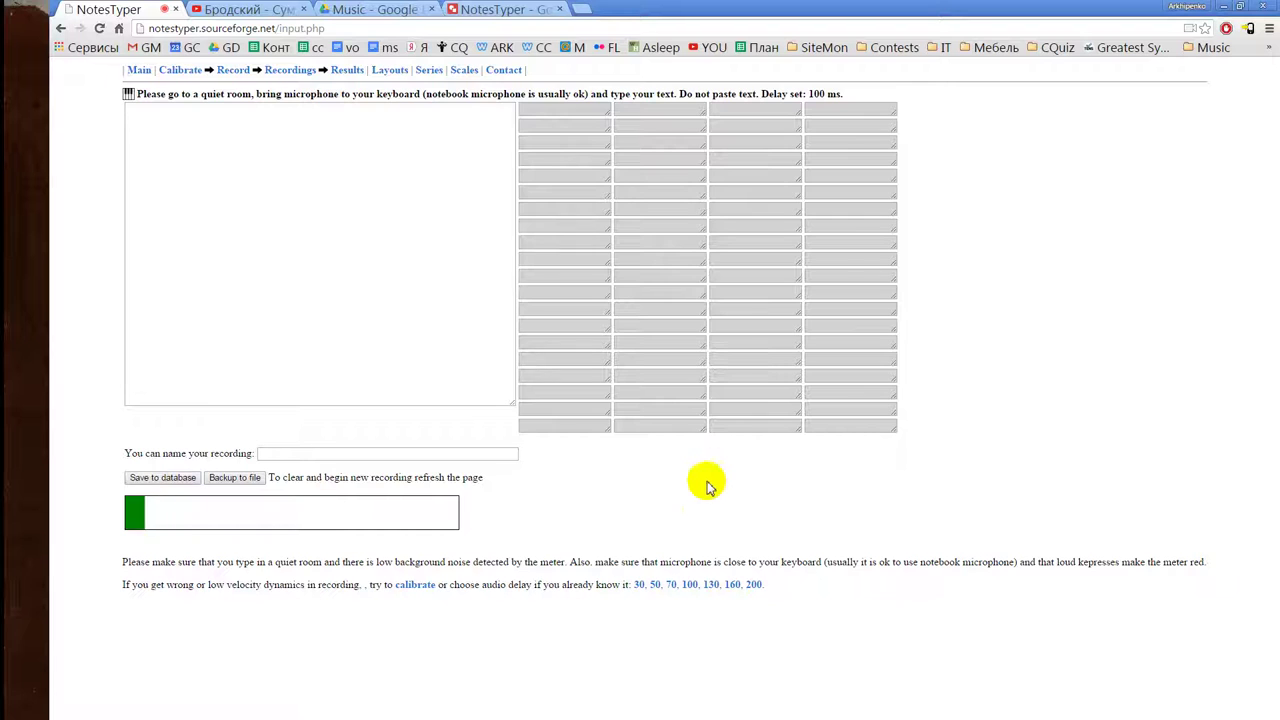
left_click(655, 587)
left_click(381, 115)
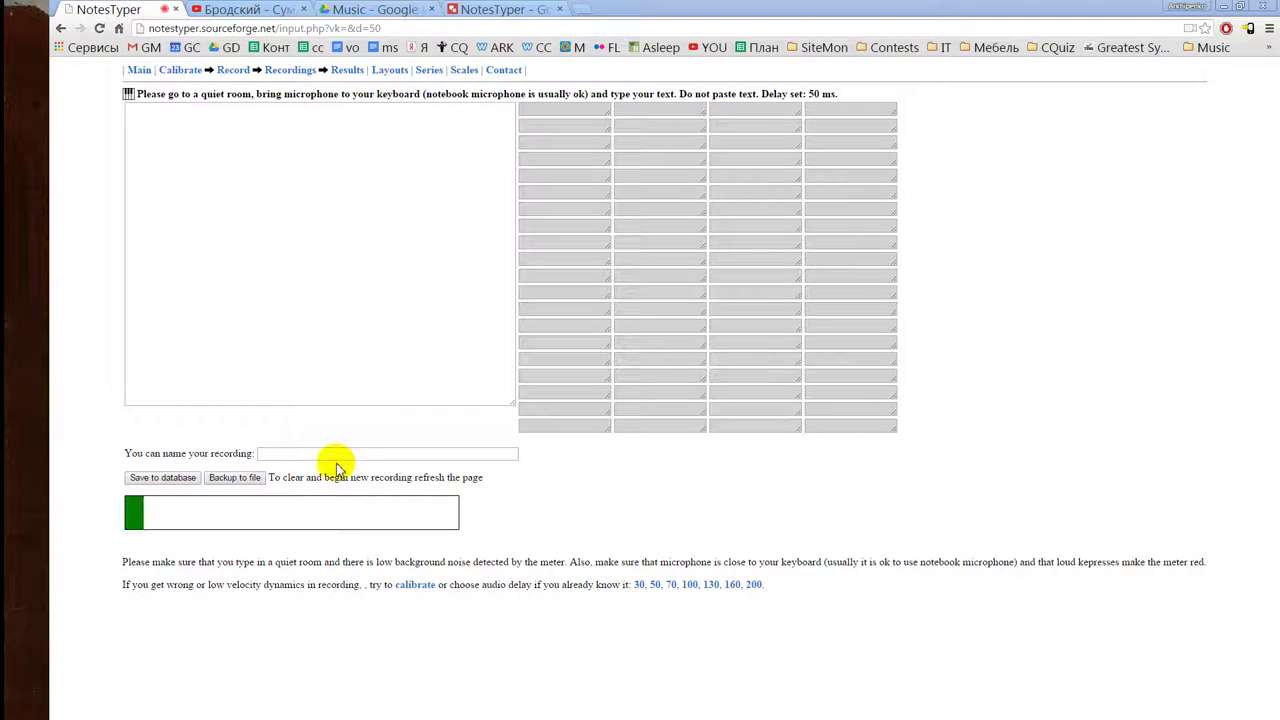
Step: Record the line "Это проверка работы системы." and a second line "Тихий текст громкий средняя громкость. Повышаем громкость громкость громкость."
left_click(313, 329)
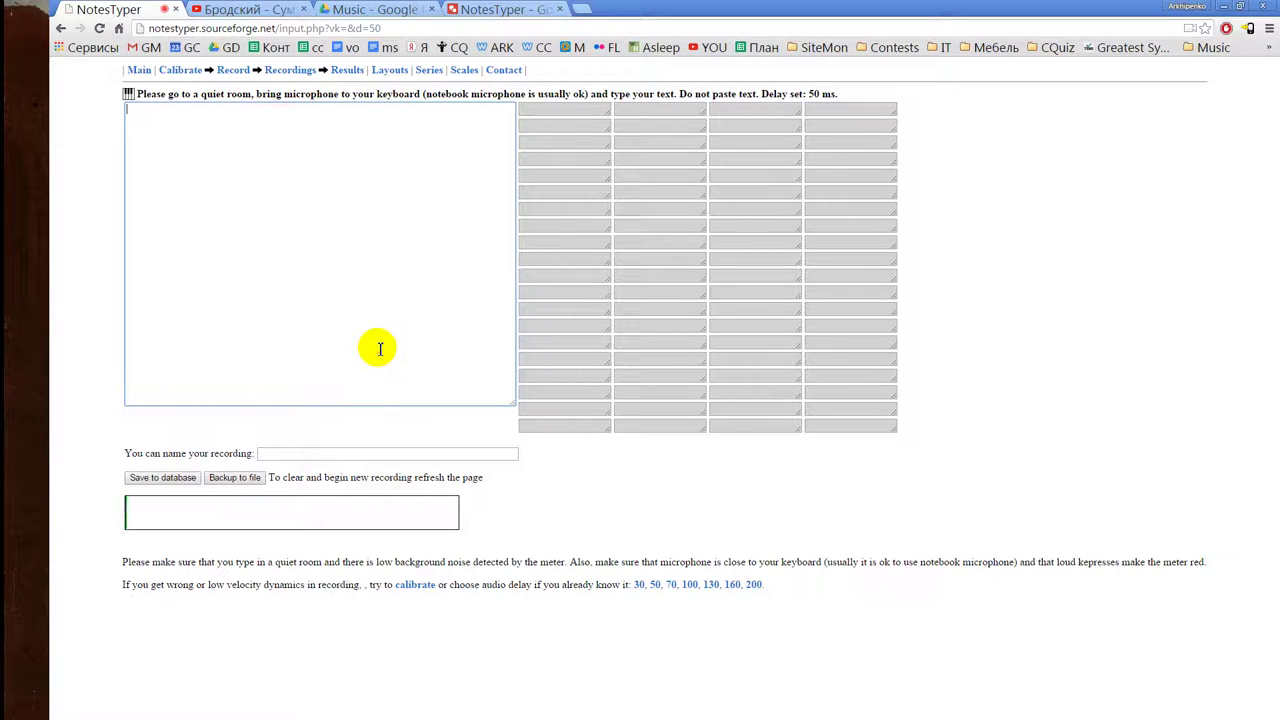
type("Это пров")
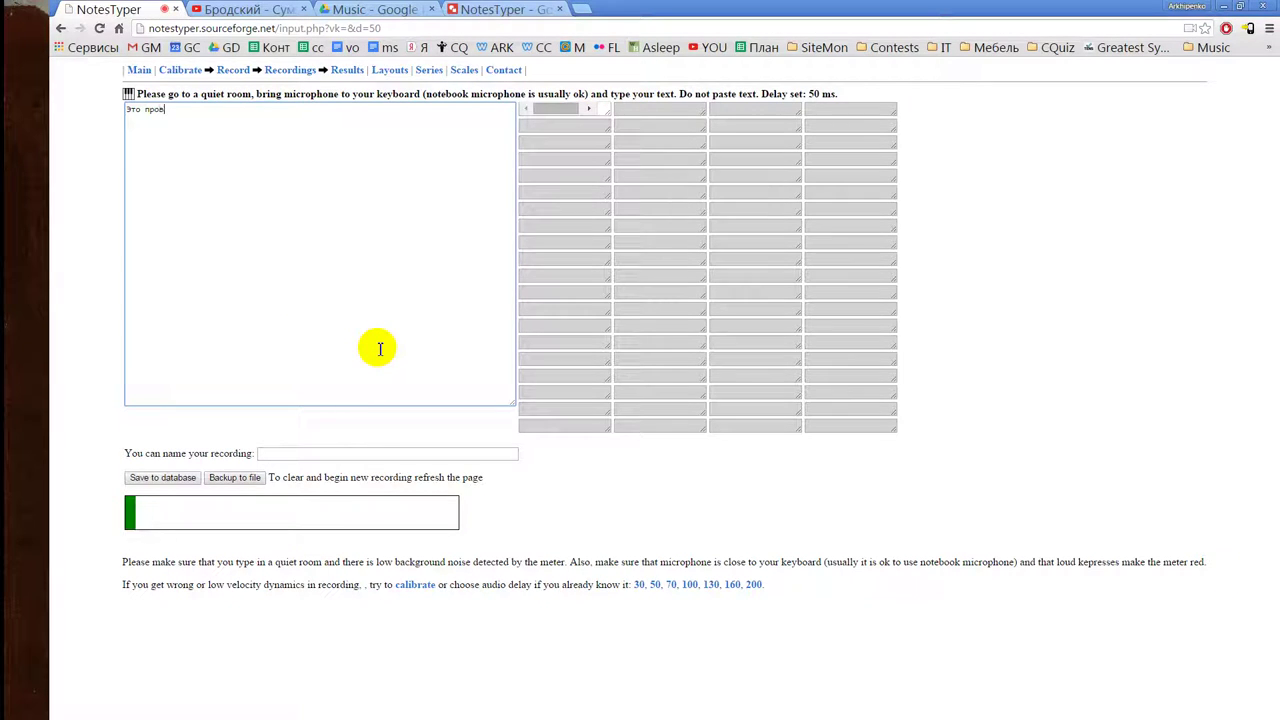
type("ерка работы систе")
type("мы.")
key("Return")
type("Тихий текст ")
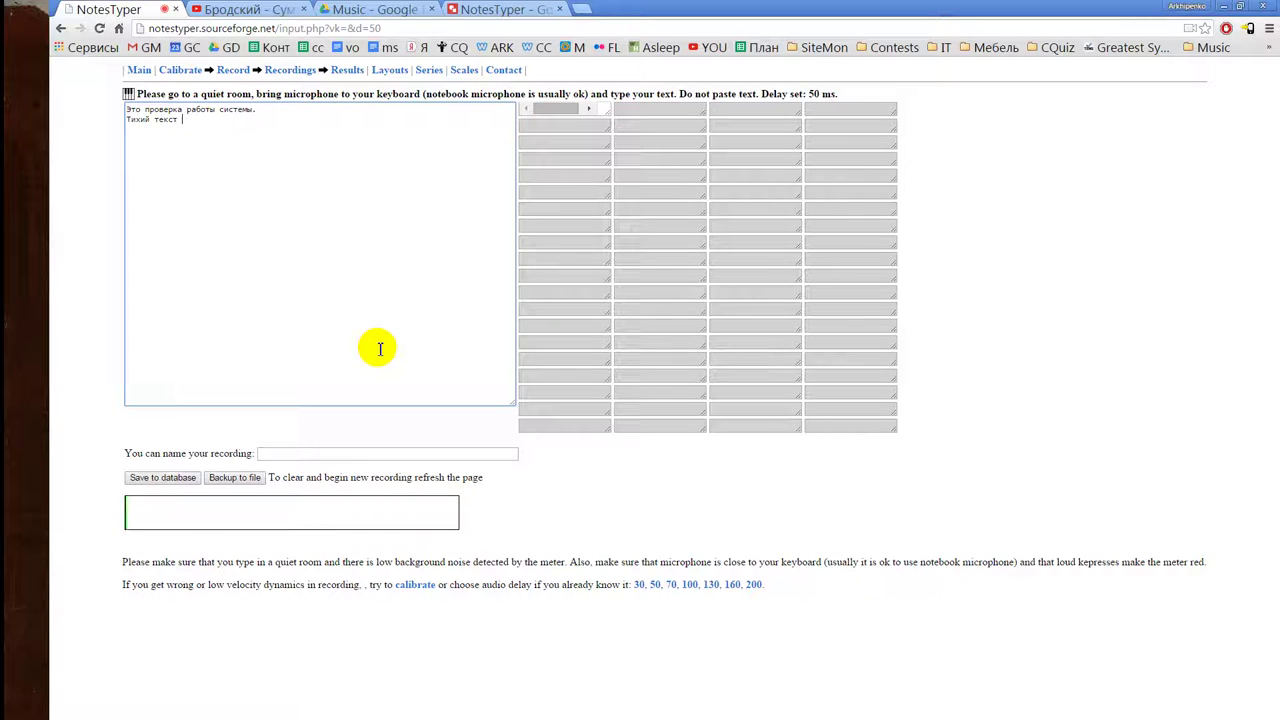
type("громкий средняя громкость. Повывышаем громкость г")
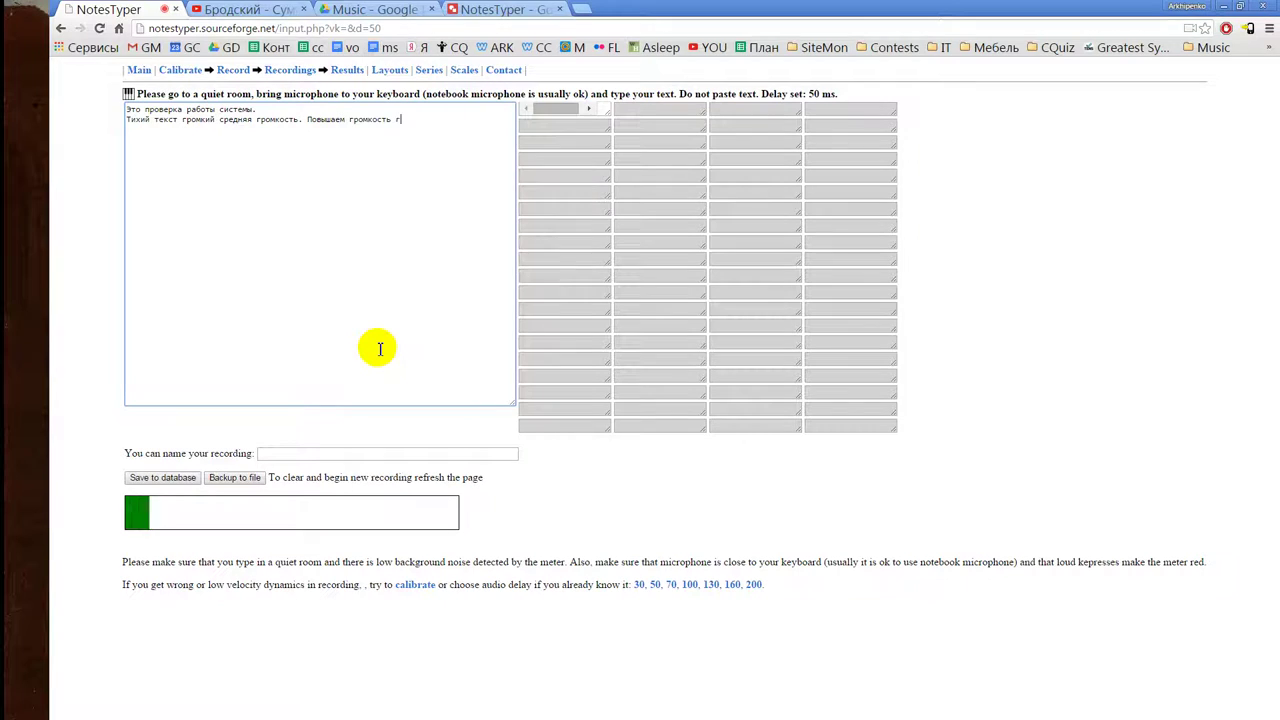
type("ромкость громкость.")
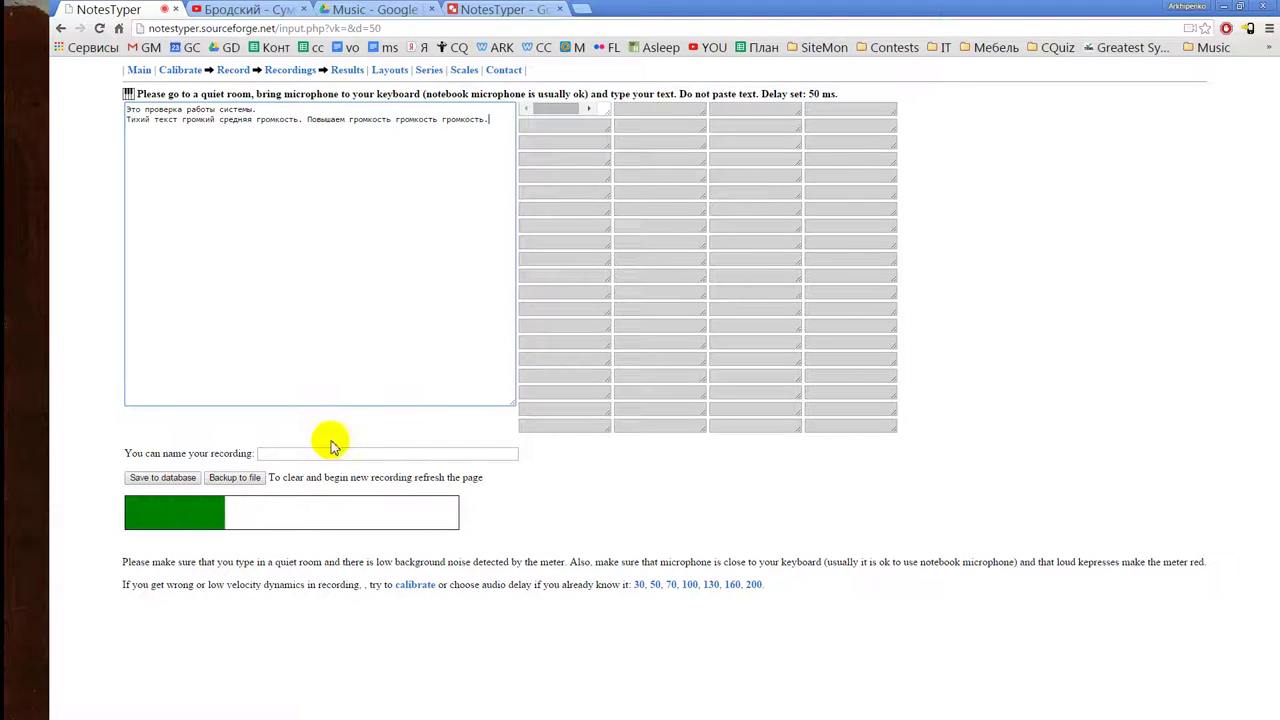
Step: Name the recording "Проверка"
left_click(381, 452)
left_click(384, 455)
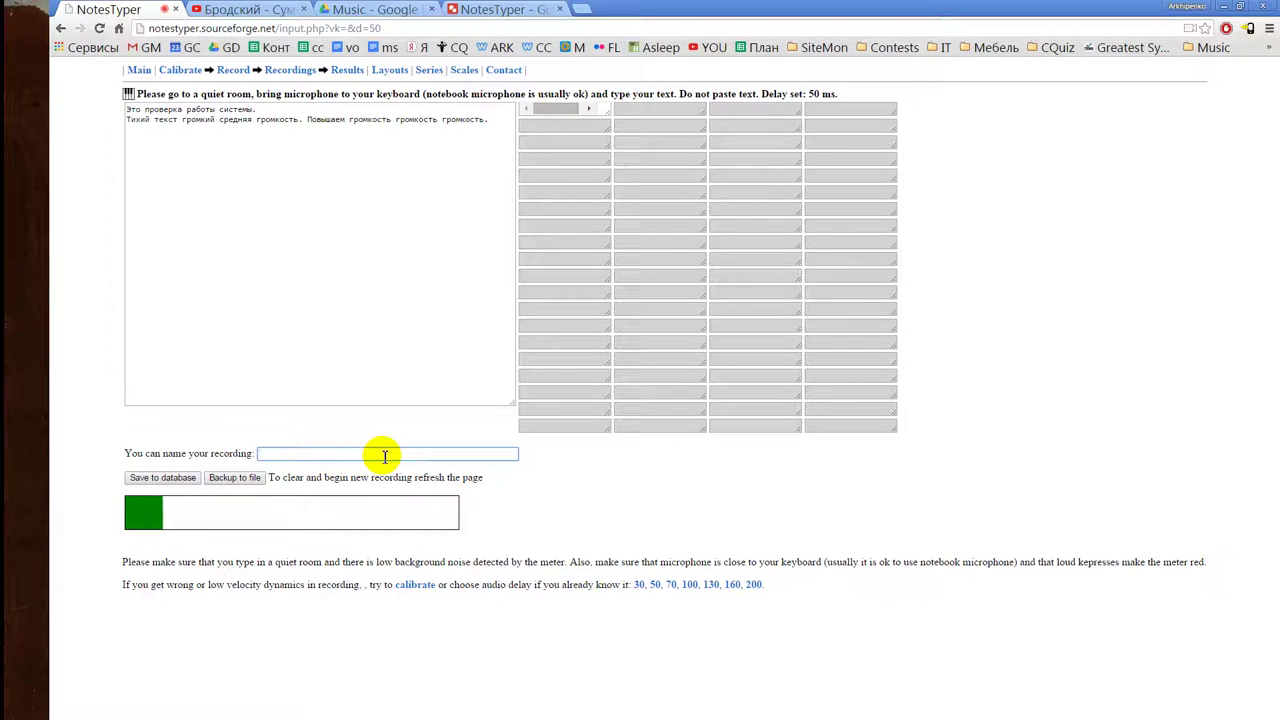
left_click_drag(610, 116, 1132, 637)
left_click_drag(1131, 637, 600, 112)
left_click(258, 455)
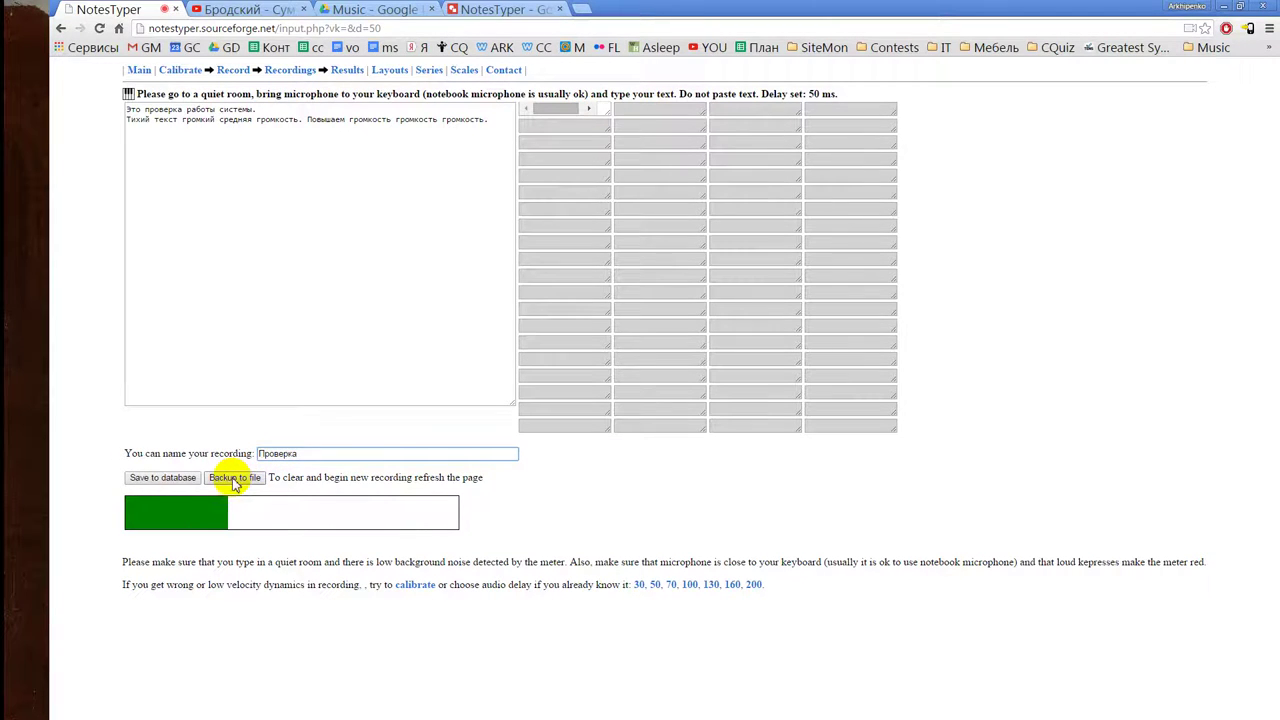
Step: Back up the recording to input.txt in the temp folder, replacing the existing file, and dismiss the download notice
left_click(235, 480)
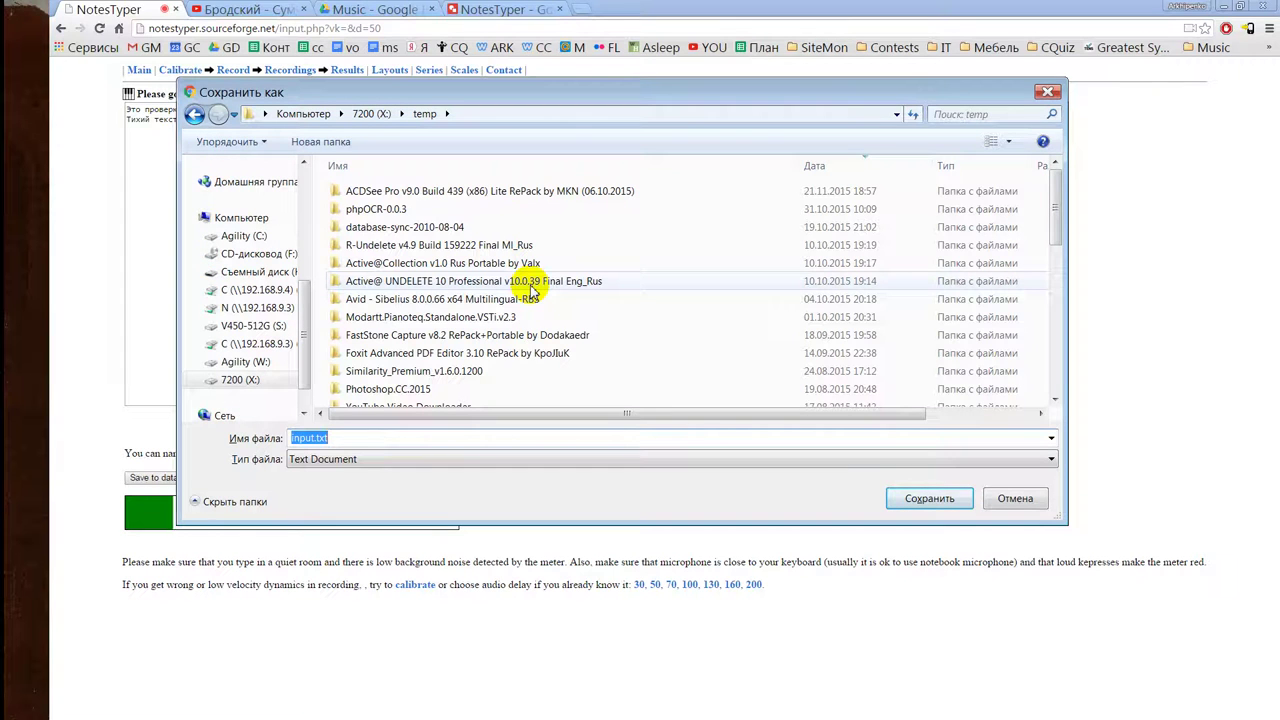
key("Return")
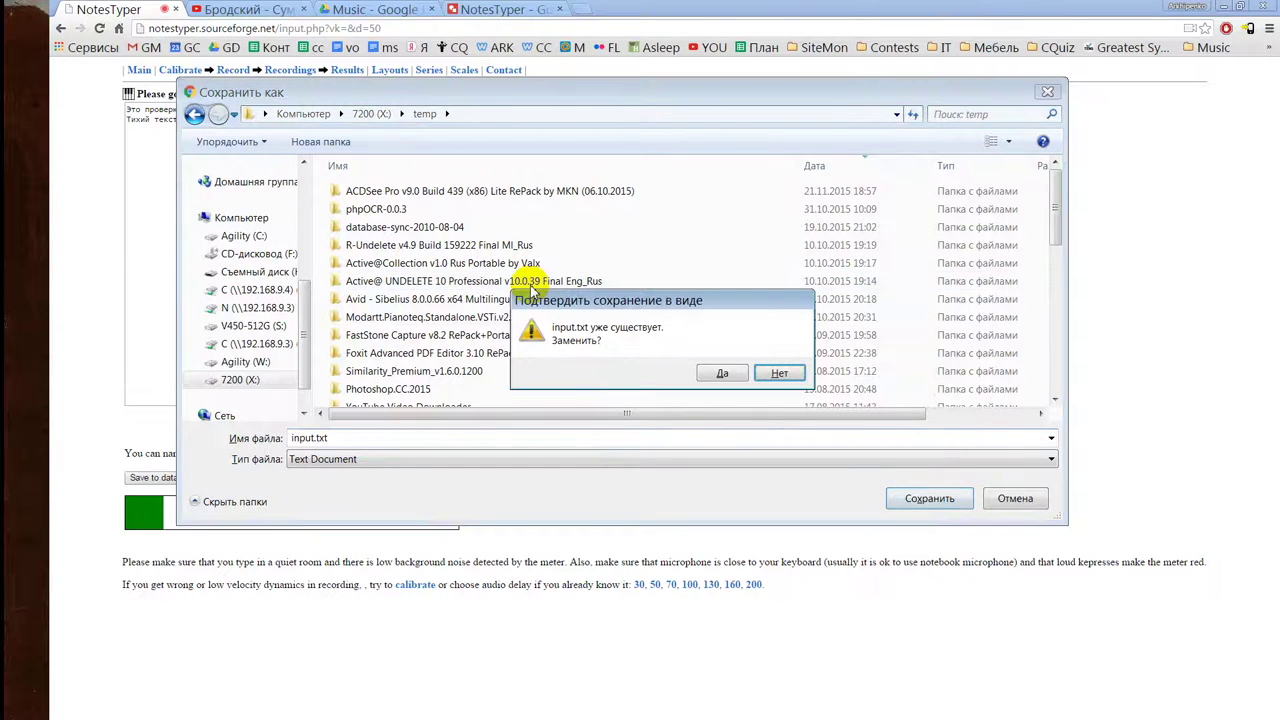
left_click(712, 372)
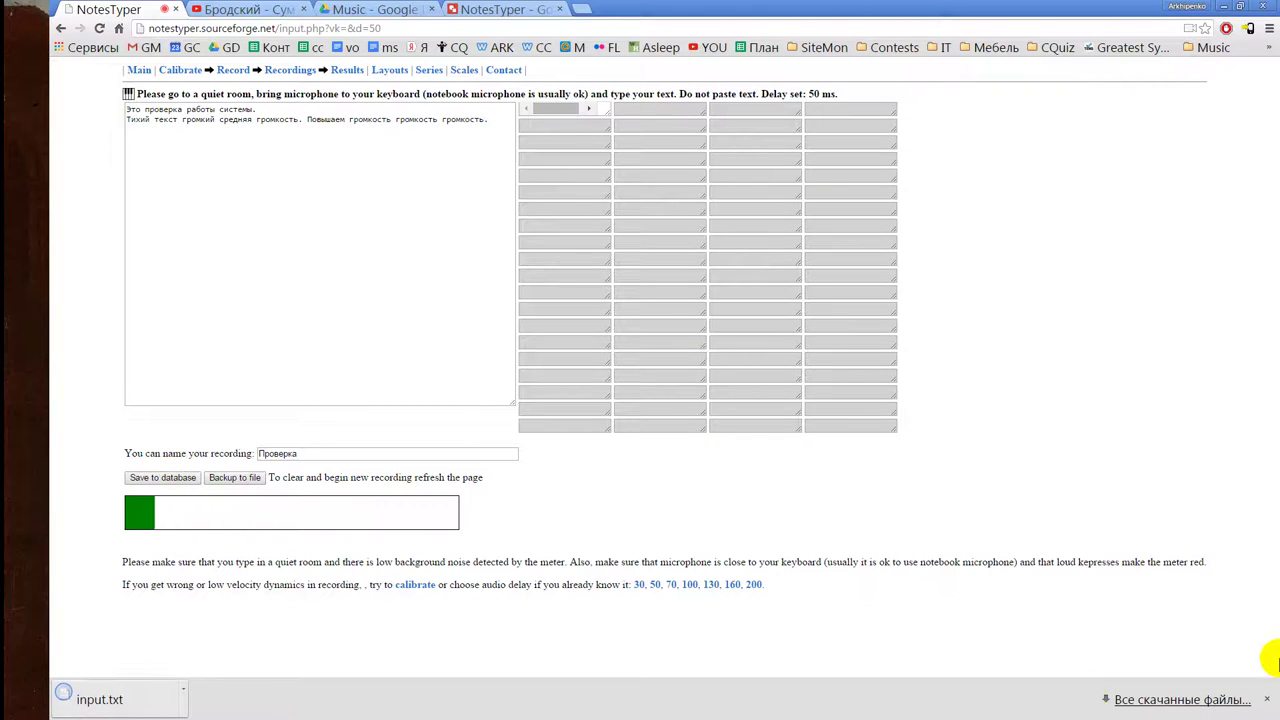
left_click(1267, 700)
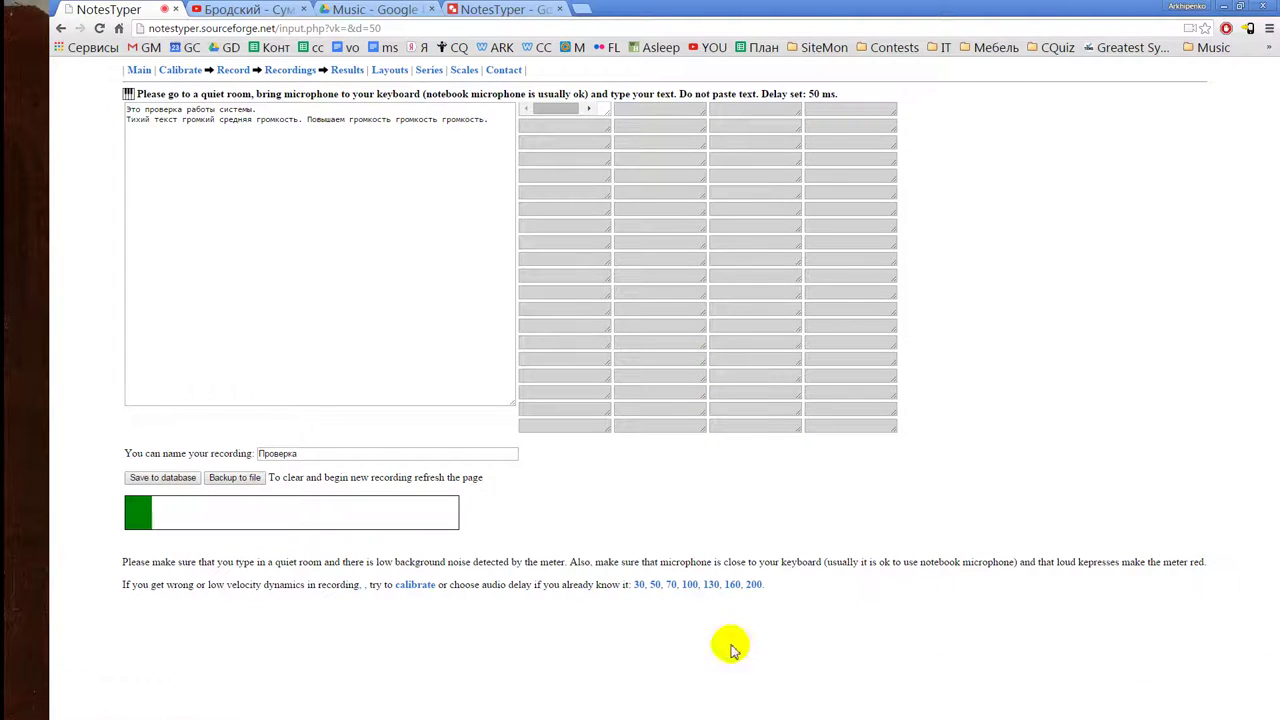
Step: Save the recording to the database and look over its MIDI conversion parameters
left_click(166, 480)
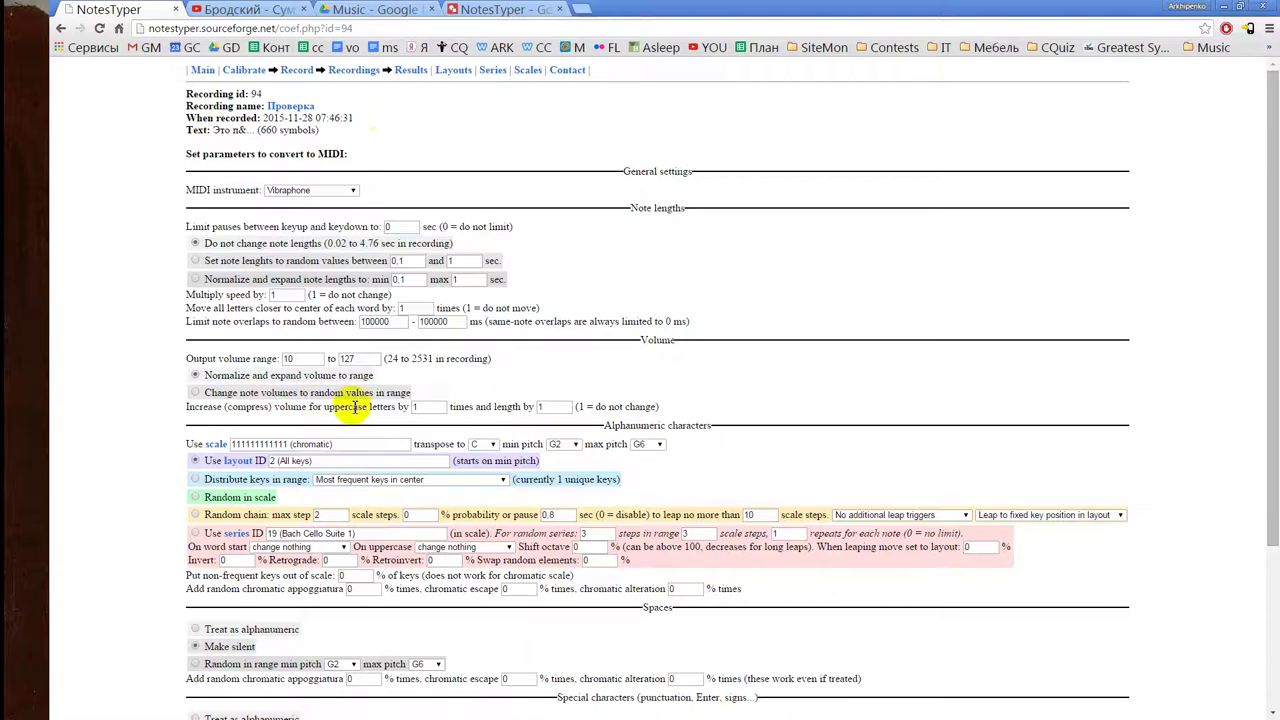
scroll(155, 322, "down", 2)
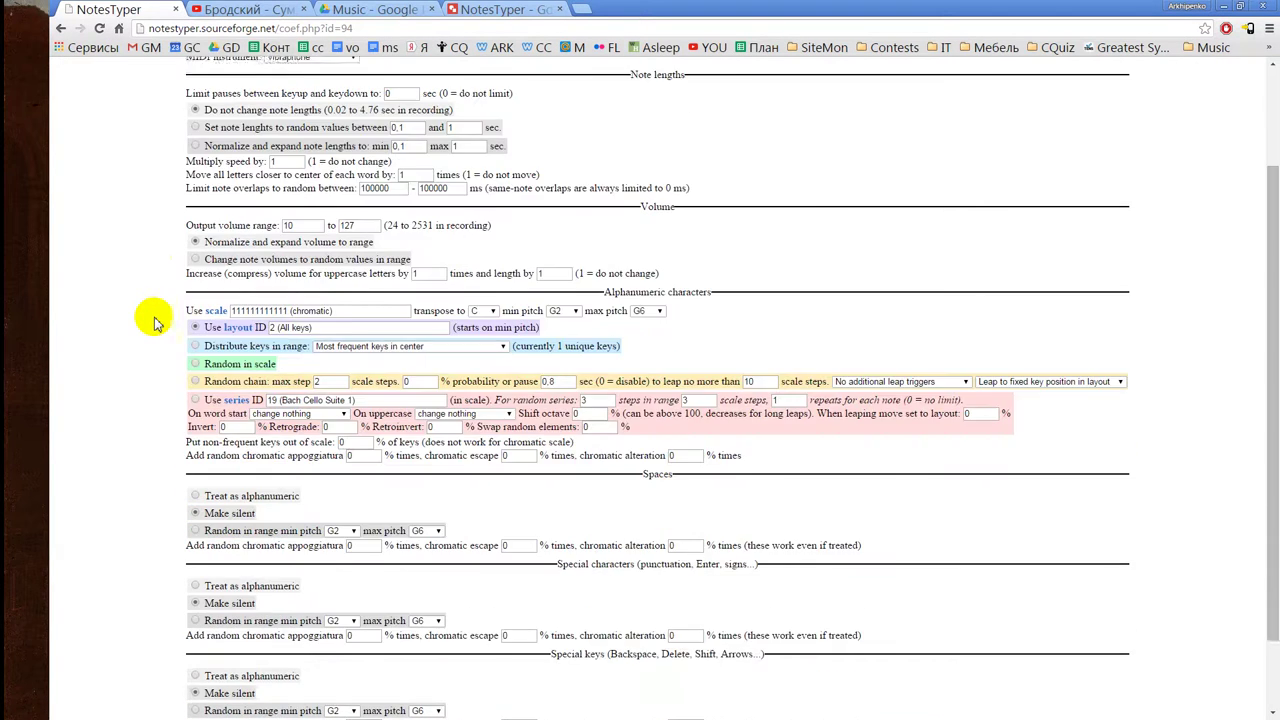
scroll(155, 322, "up", 2)
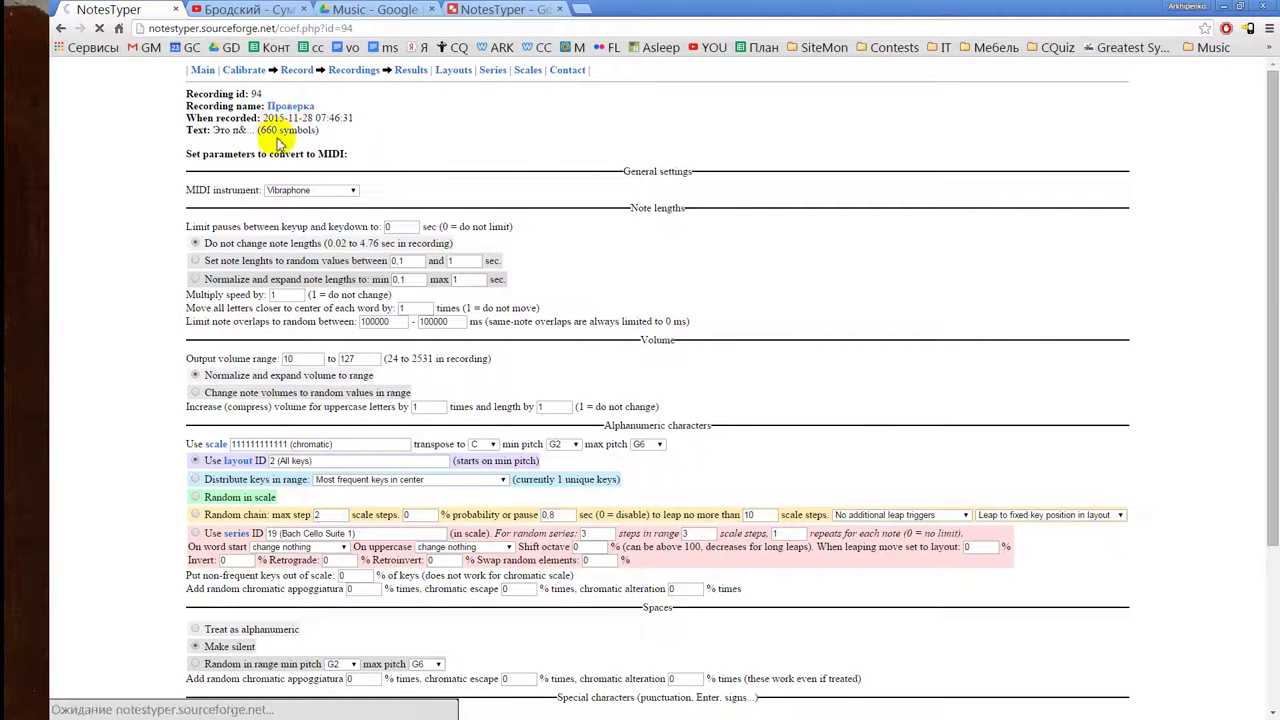
Step: Open the saved recording's own page and look through the recorded coefficient combinations available for processing it
left_click(292, 106)
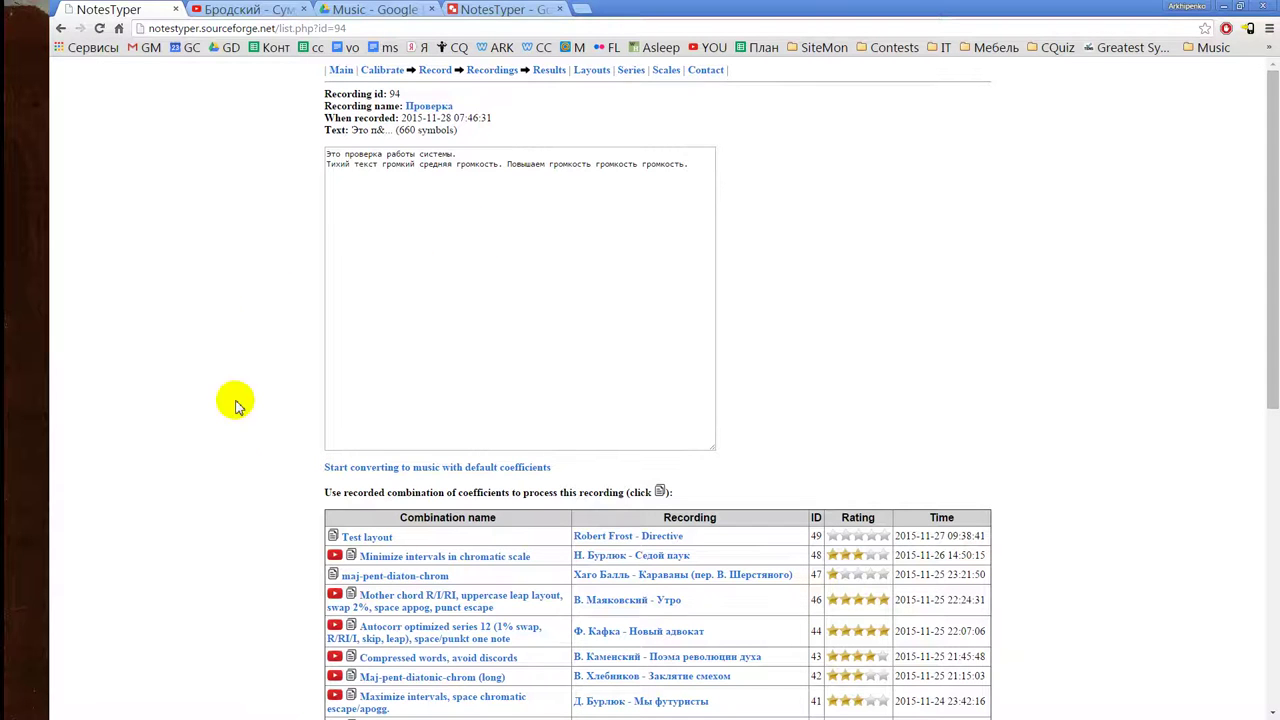
scroll(318, 503, "down", 1)
scroll(318, 503, "down", 1)
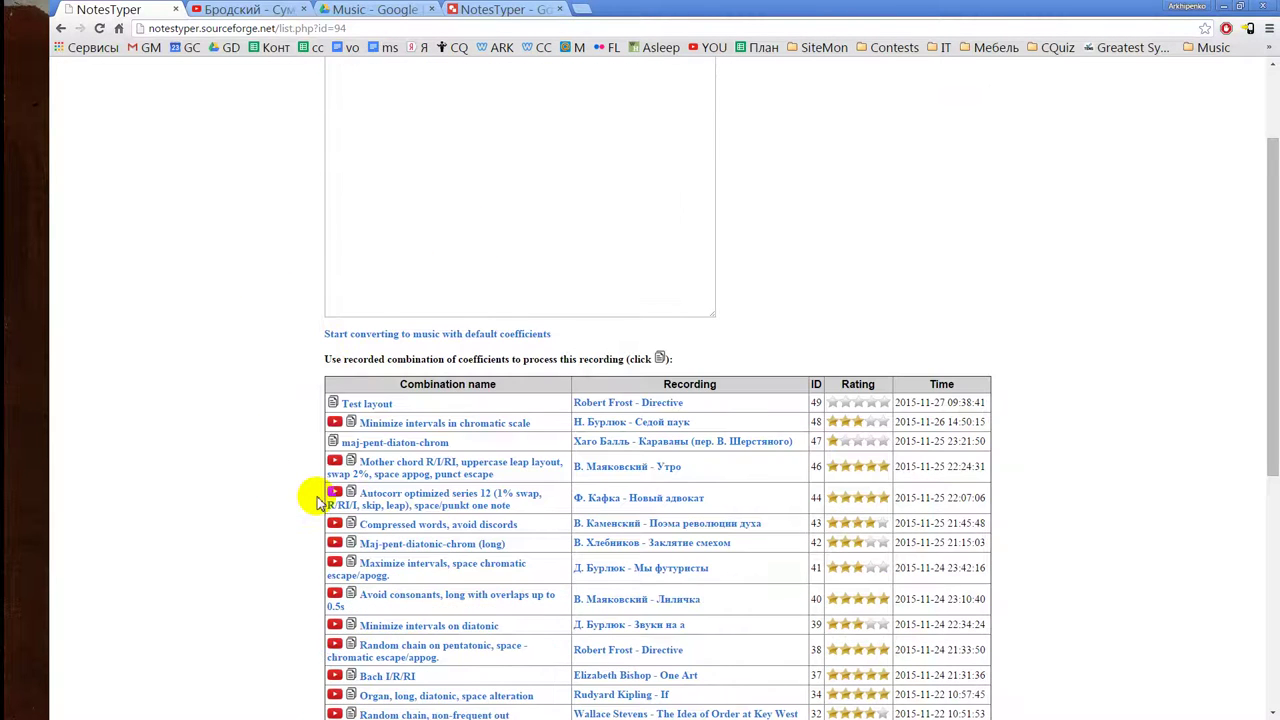
scroll(457, 420, "down", 7)
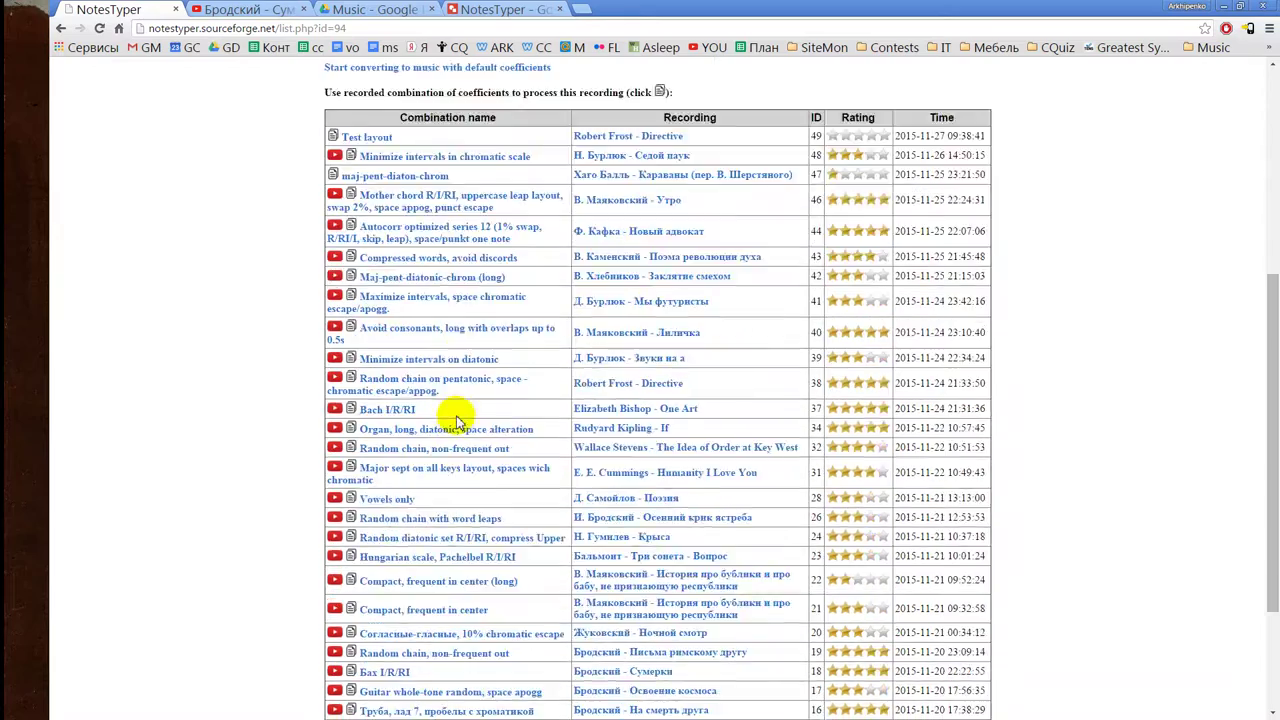
scroll(457, 420, "up", 7)
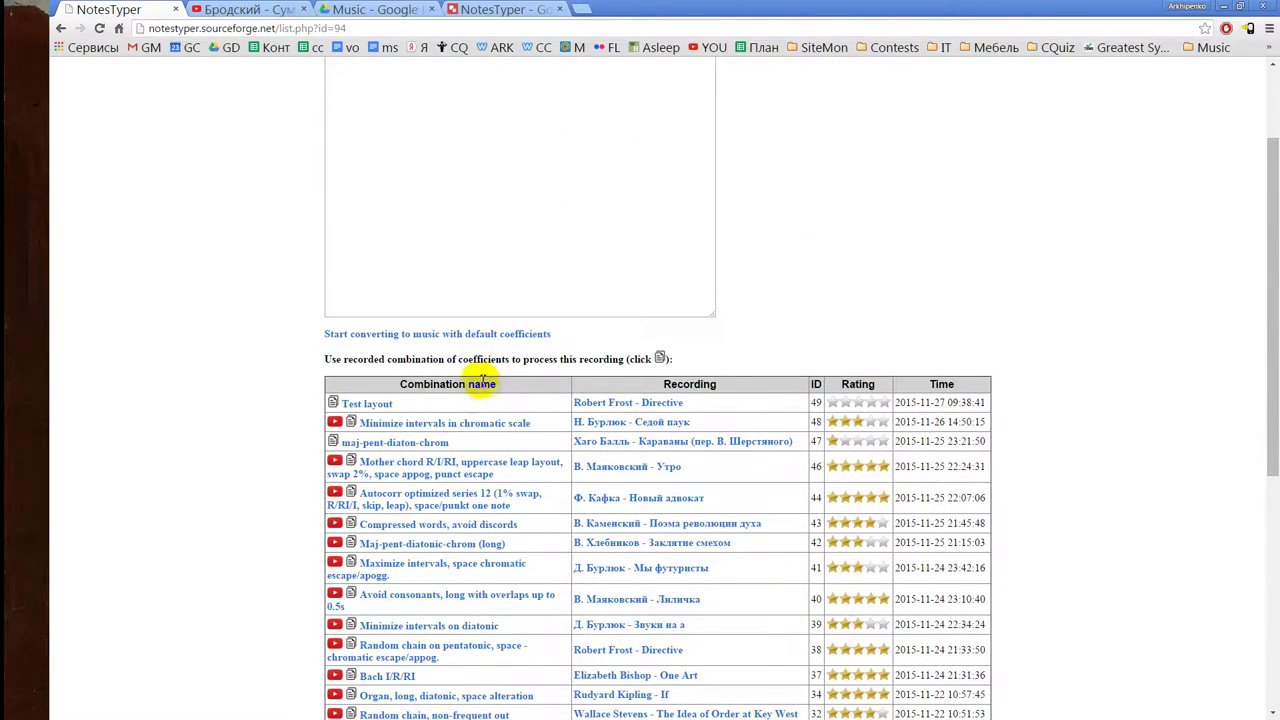
scroll(275, 405, "up", 2)
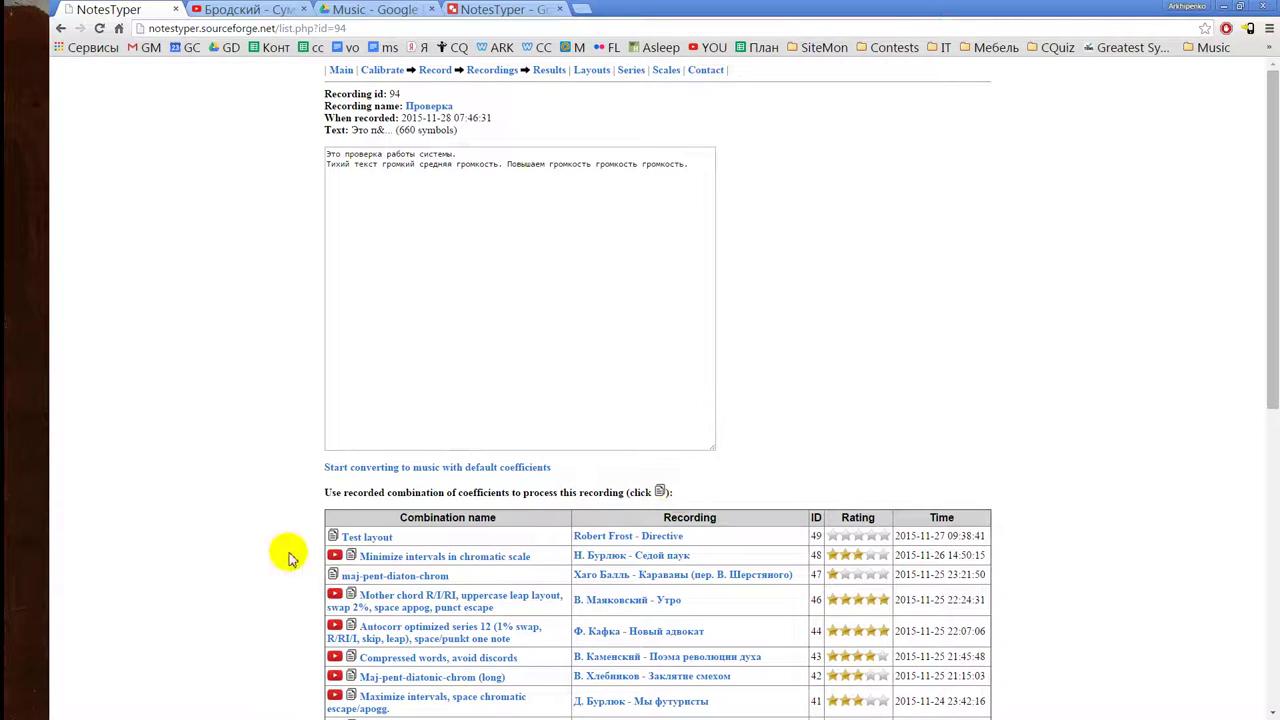
Step: Convert the recording to music with the default coefficients, play the MIDI and bring the note chart into view
left_click(455, 462)
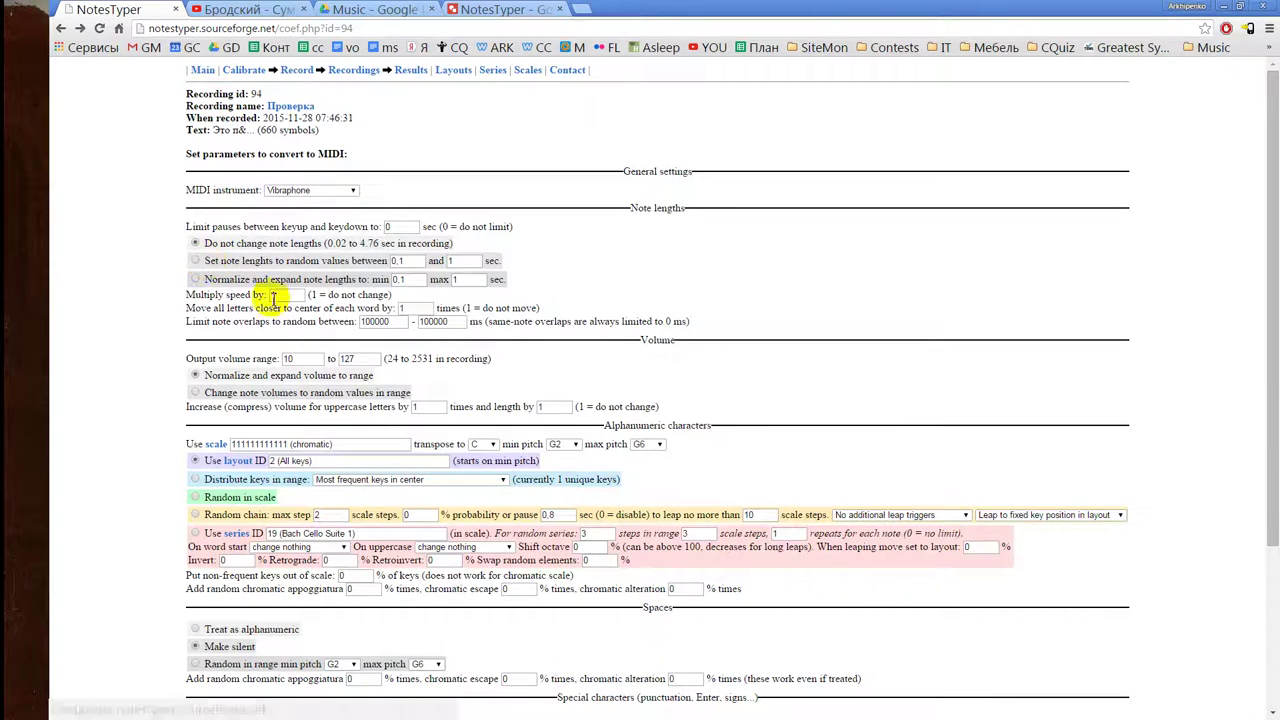
scroll(160, 260, "down", 1)
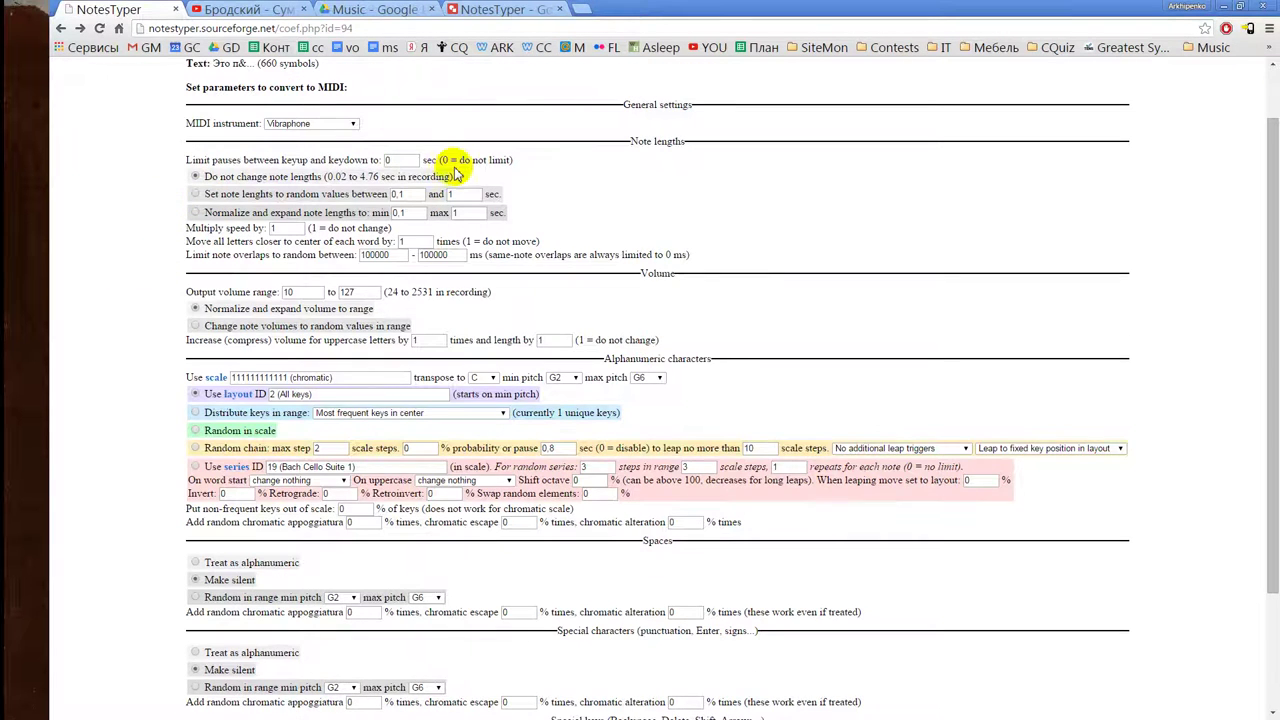
scroll(450, 165, "up", 1)
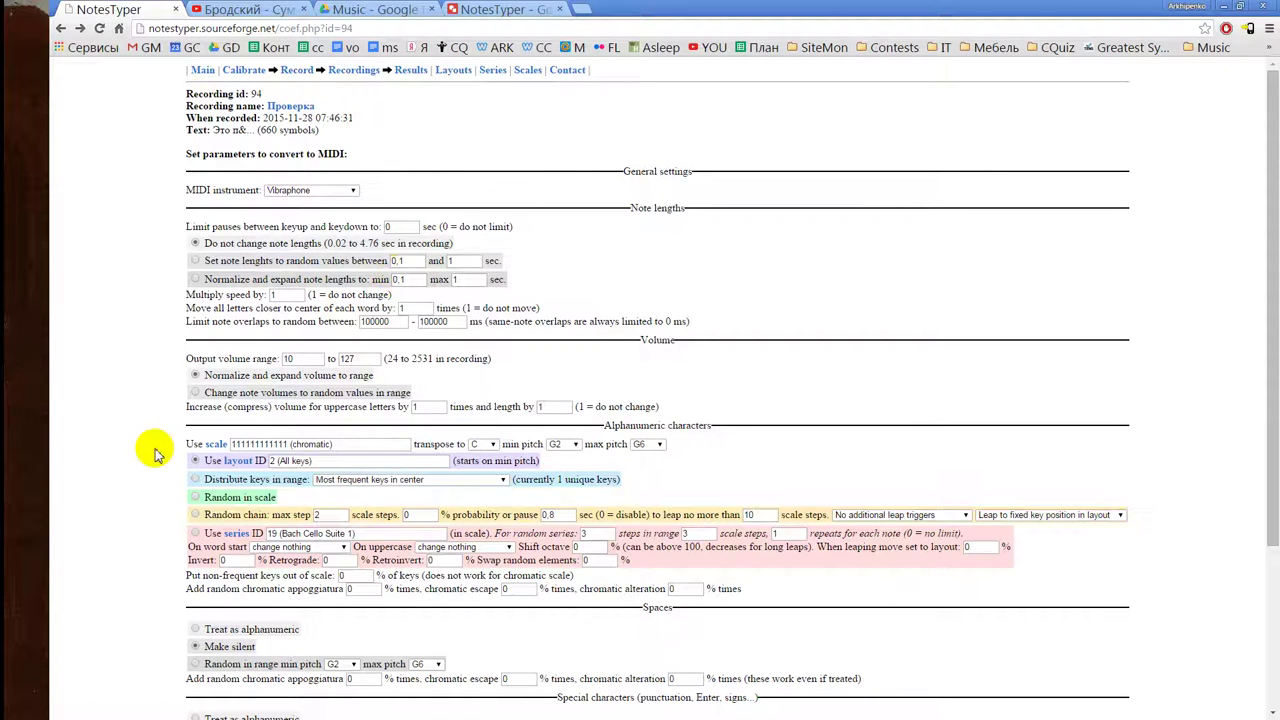
scroll(152, 450, "down", 3)
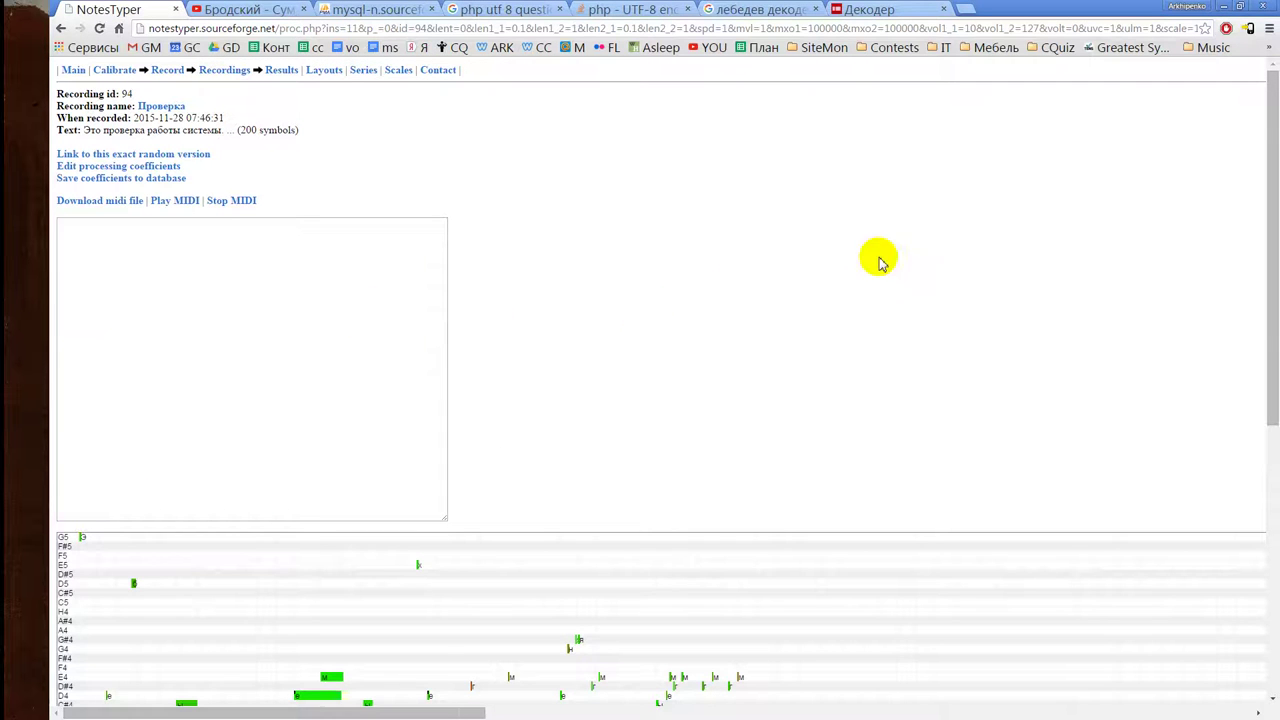
left_click_drag(1271, 114, 1269, 216)
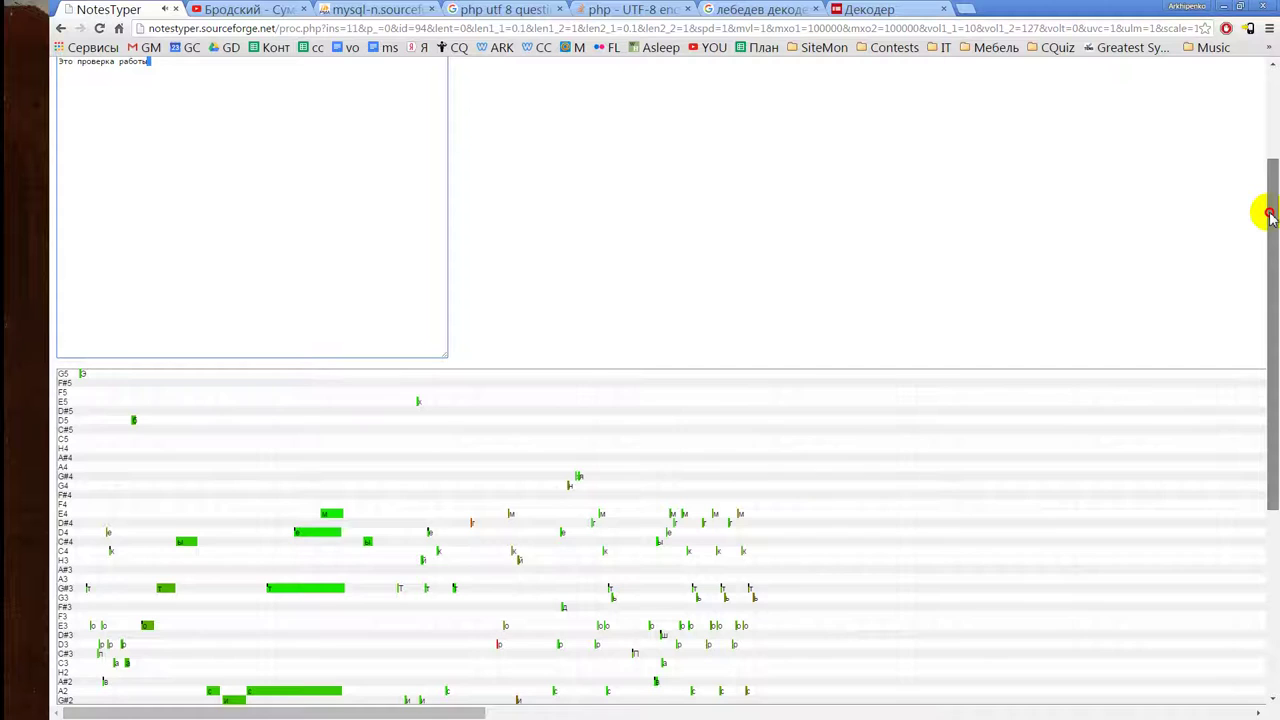